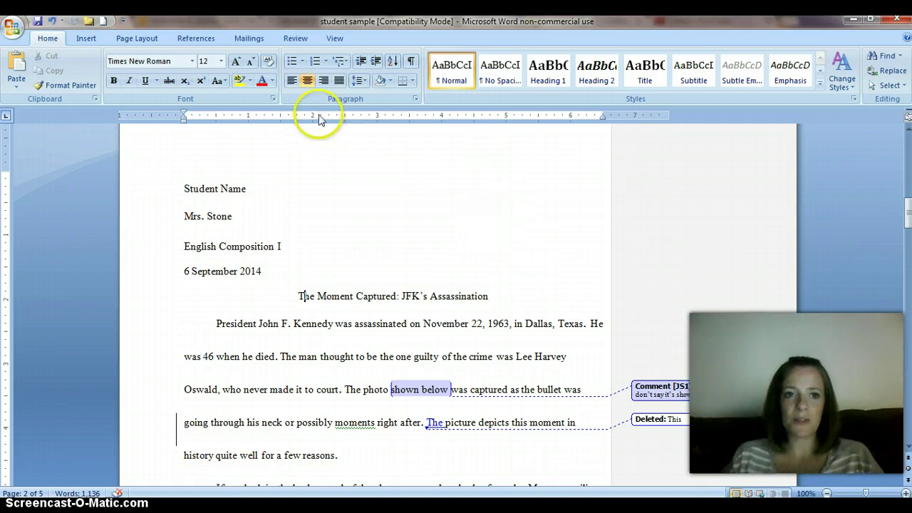
Show the Review tools, then select and deselect 'assassinated' in the first paragraph.
left_click(296, 43)
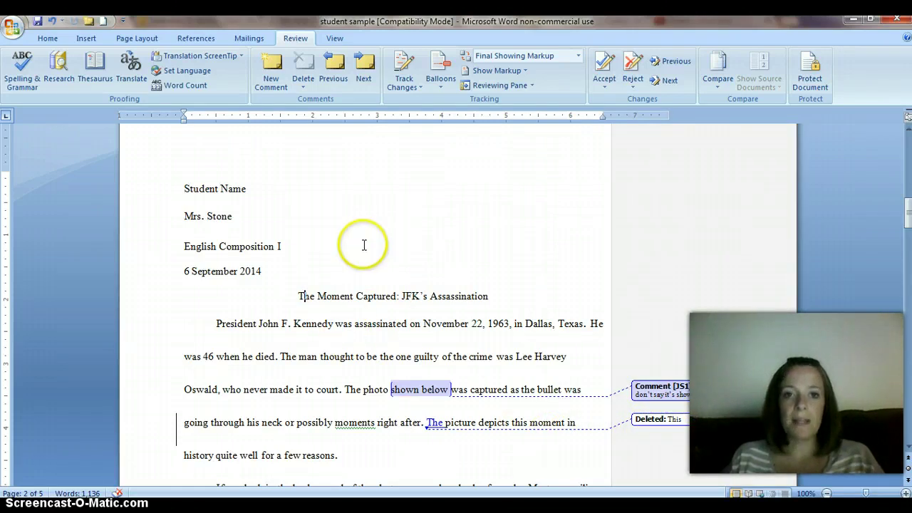
left_click_drag(355, 325, 397, 323)
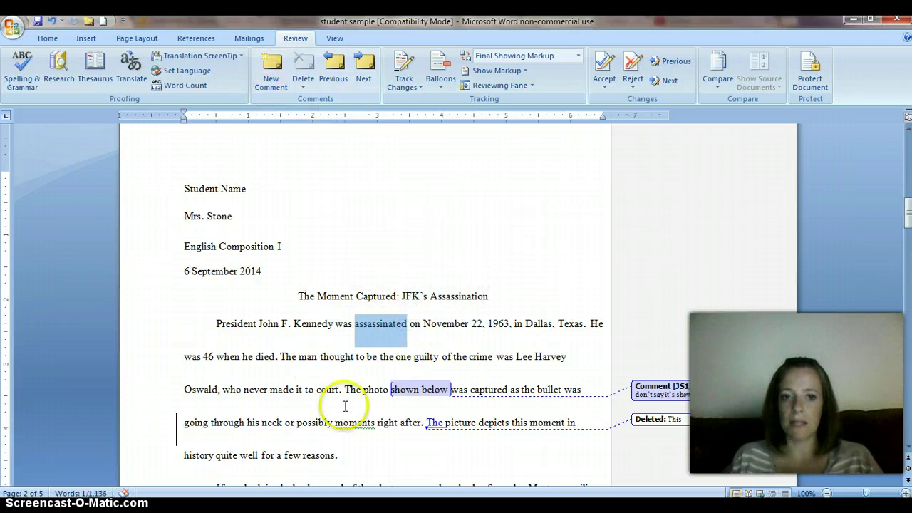
left_click(391, 345)
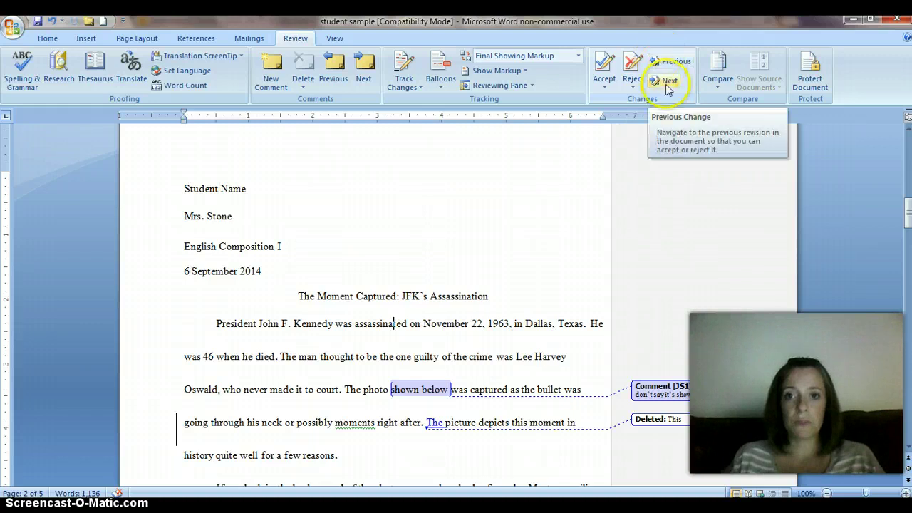
Accept the tracked deletion of 'This' and check the Accept options without using them.
left_click(671, 420)
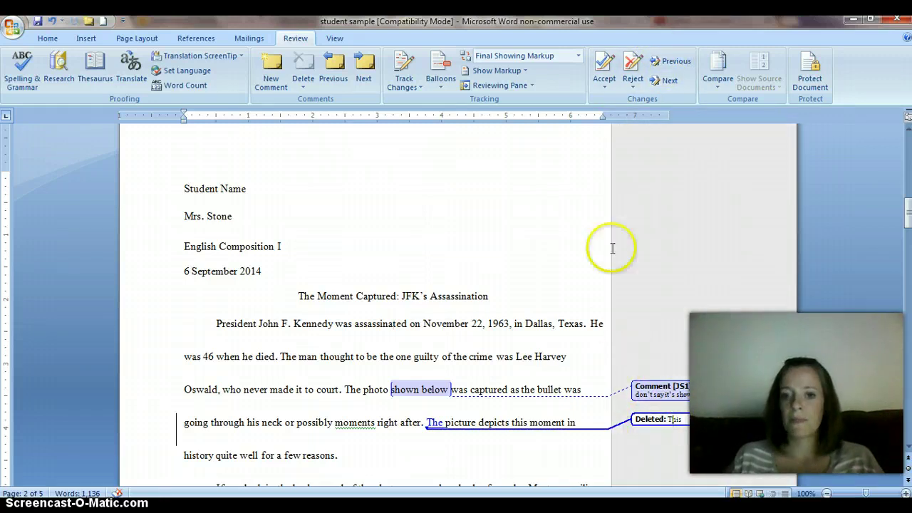
left_click(604, 68)
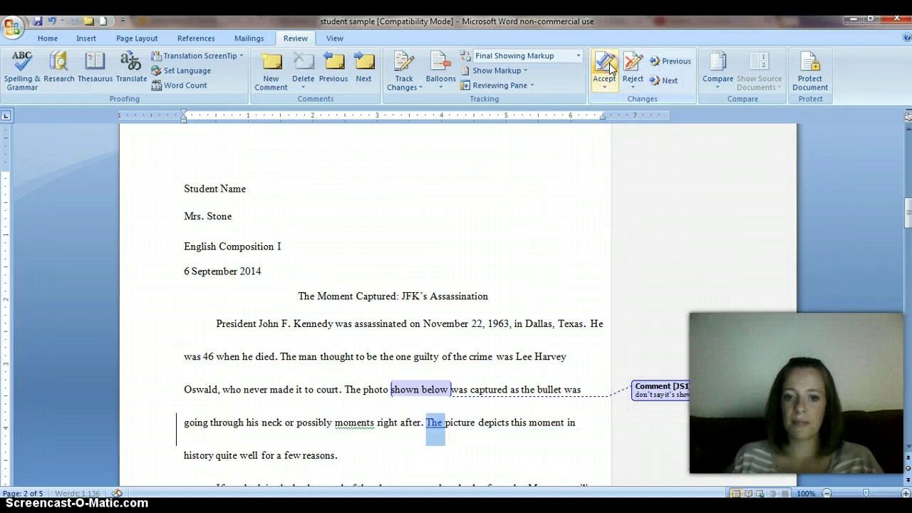
left_click(441, 425)
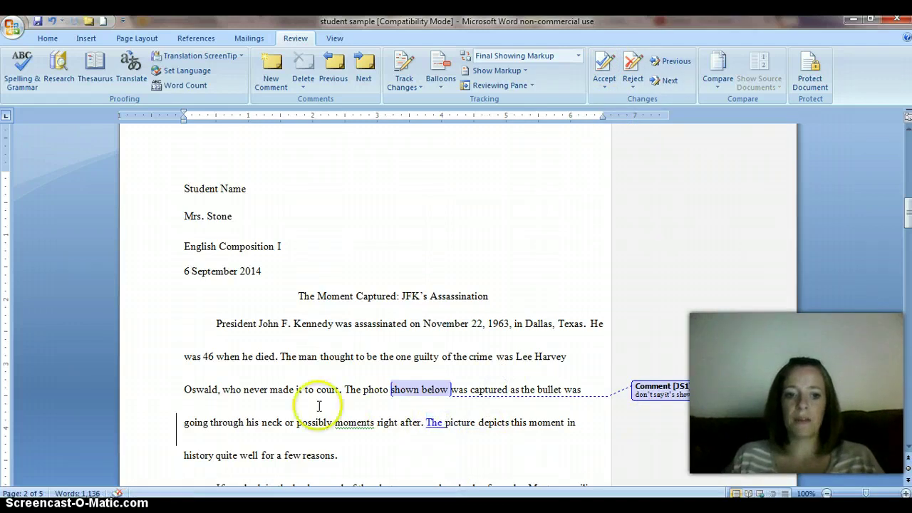
left_click(604, 85)
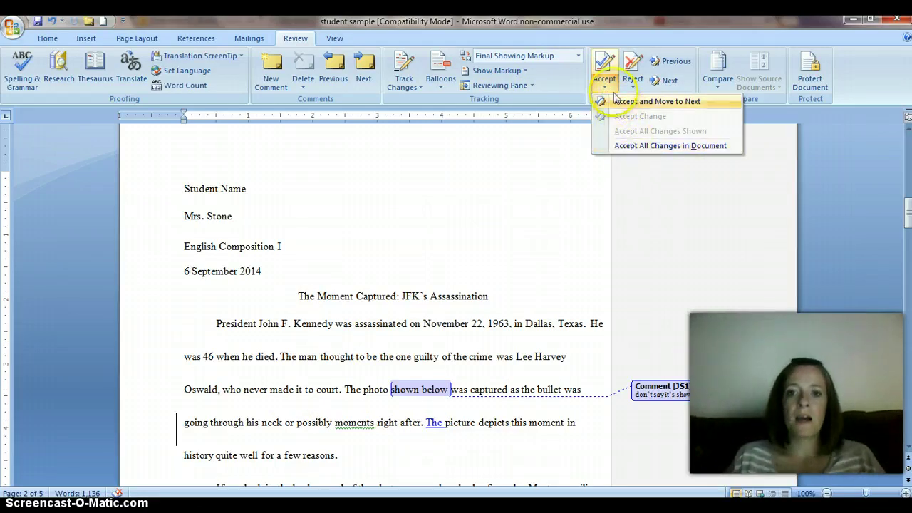
left_click(541, 216)
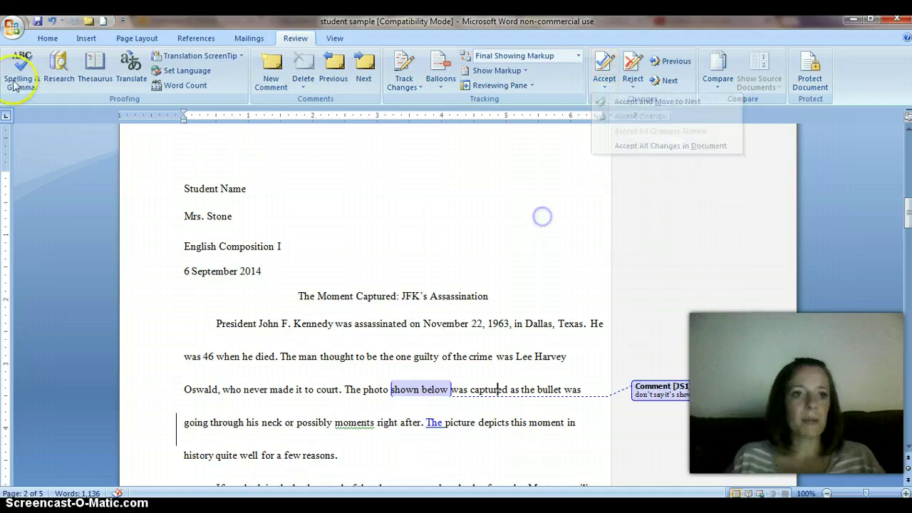
Undo that acceptance, reject the deletion of 'This' instead, and move to the next change.
left_click(52, 20)
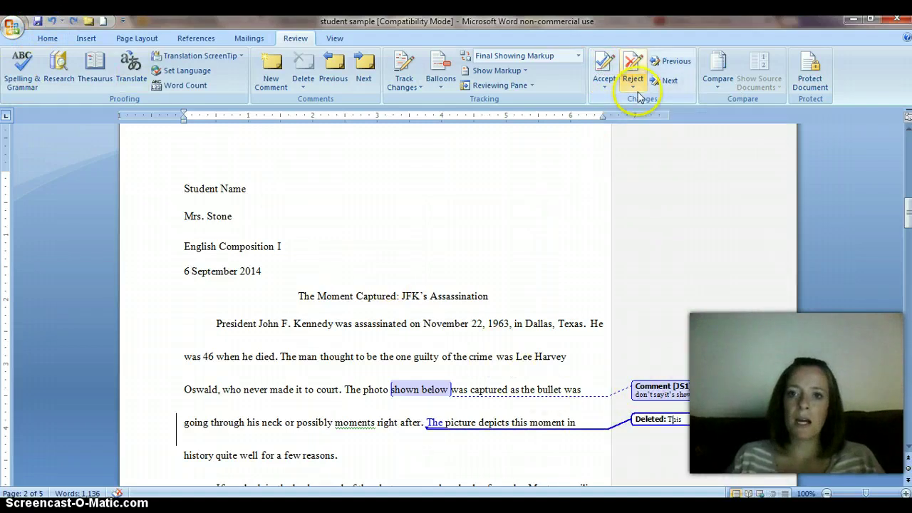
left_click(639, 95)
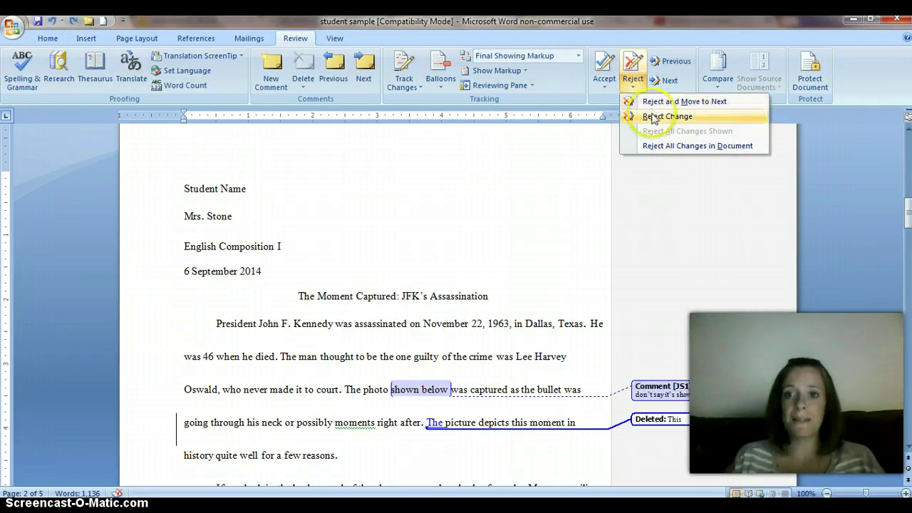
left_click(651, 103)
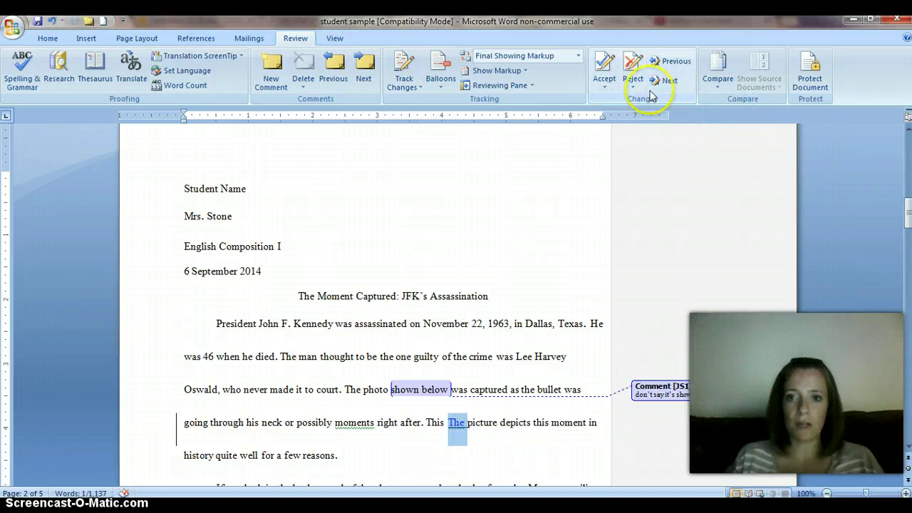
left_click(657, 80)
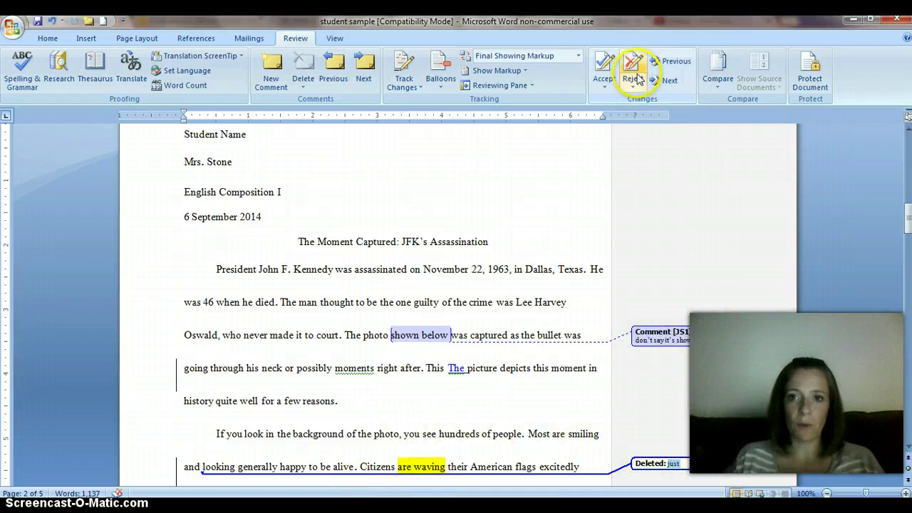
Accept the deletion of 'just' and review comment JS1's delete options without deleting.
left_click(604, 60)
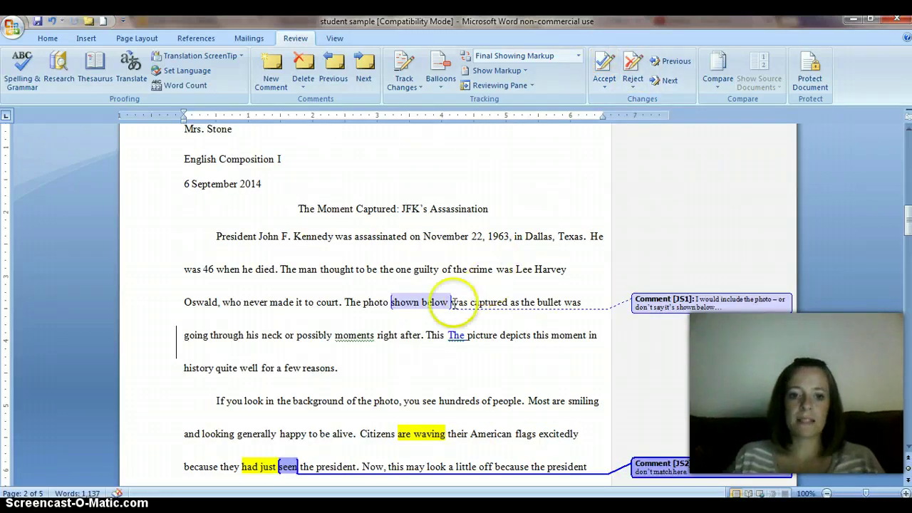
left_click(639, 299)
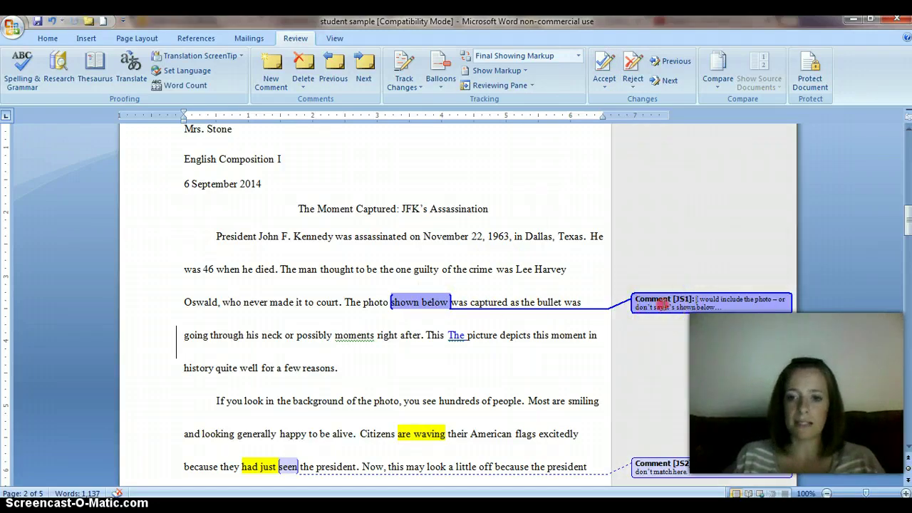
right_click(663, 303)
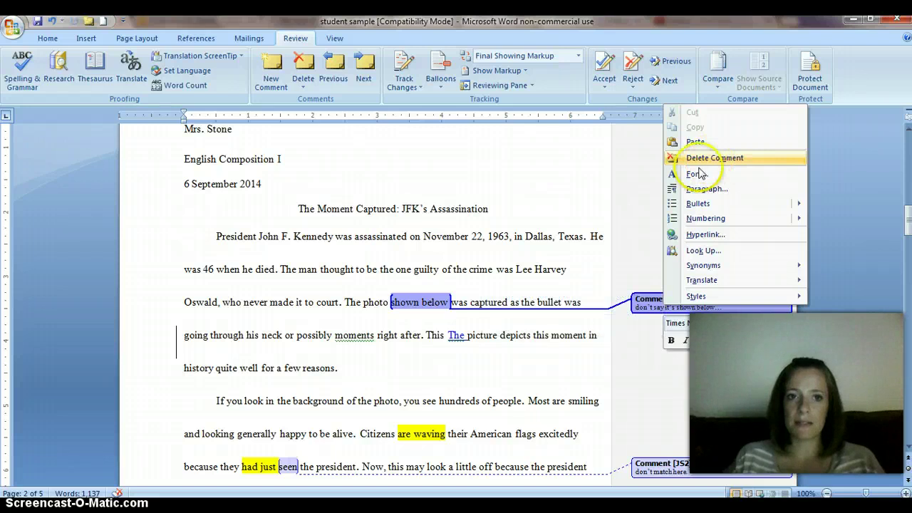
left_click(570, 302)
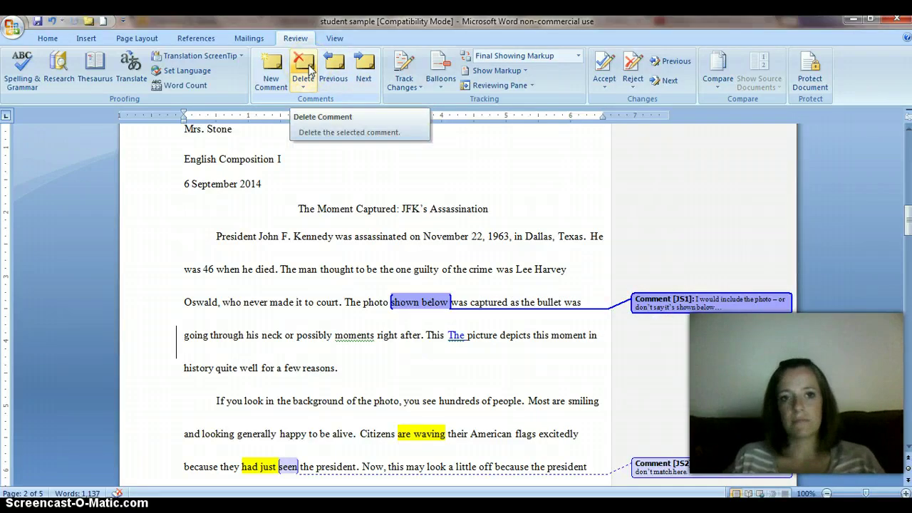
left_click(304, 88)
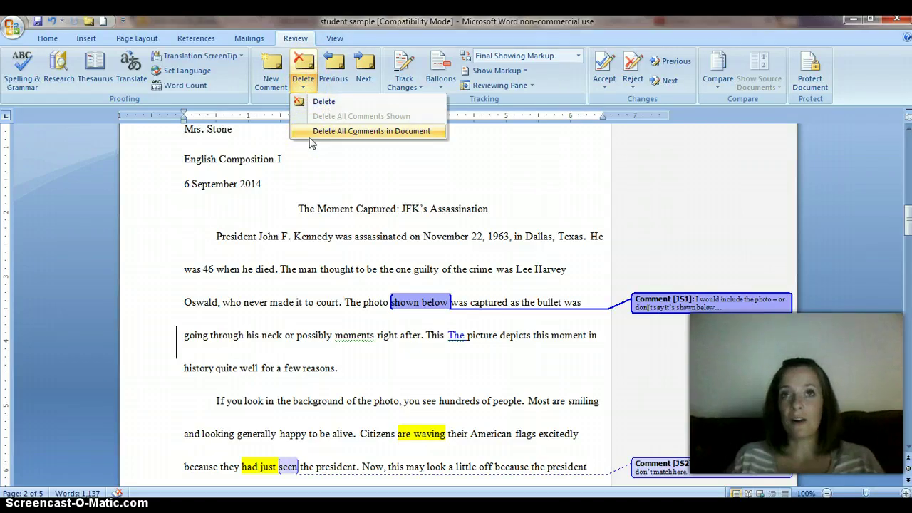
left_click(427, 381)
Select and deselect the highlighted words 'are waving', then select comment JS1.
left_click_drag(400, 430, 433, 442)
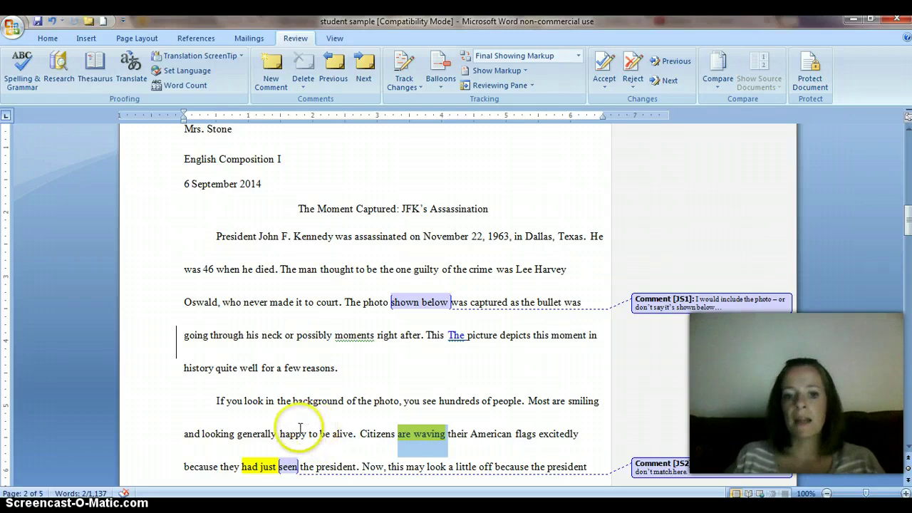
left_click(399, 436)
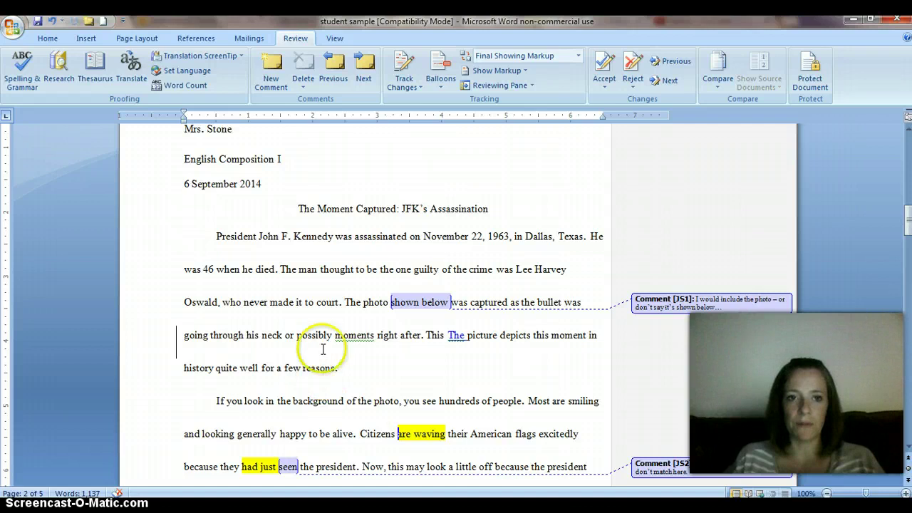
scroll(349, 285, "up", 2)
left_click(746, 367)
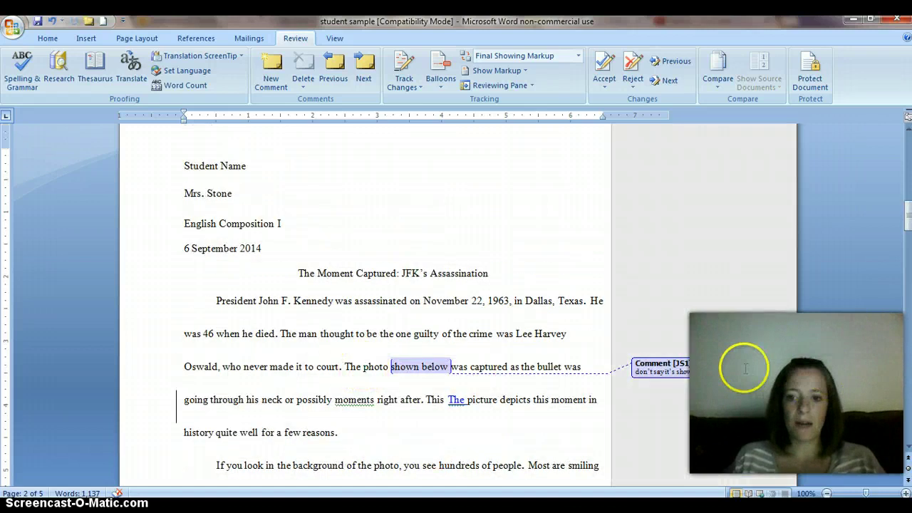
Delete comment JS1 and place the cursor before 'going'.
right_click(745, 368)
left_click(796, 223)
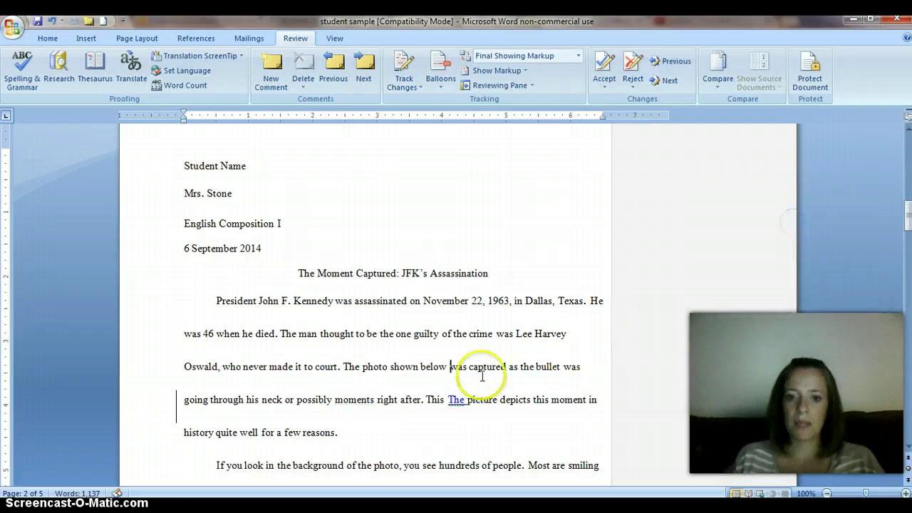
left_click(177, 402)
left_click(182, 405)
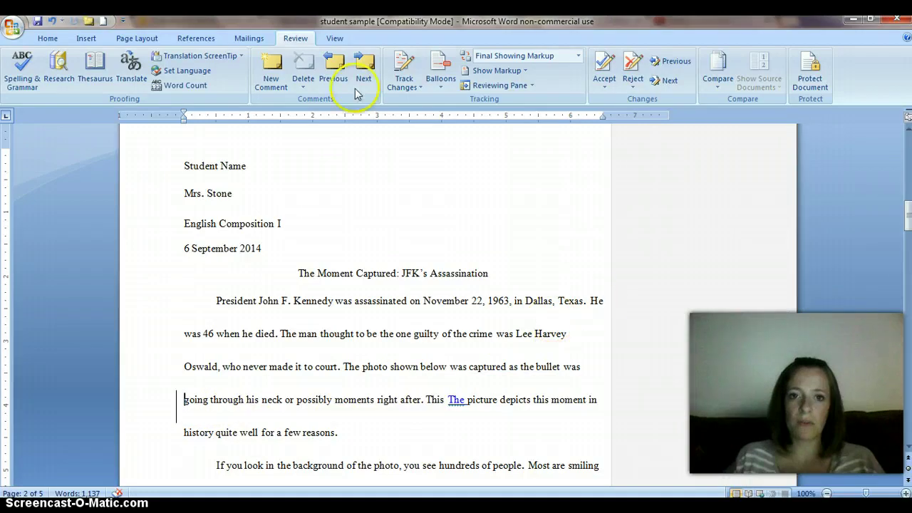
Accept all changes in the document.
left_click(600, 68)
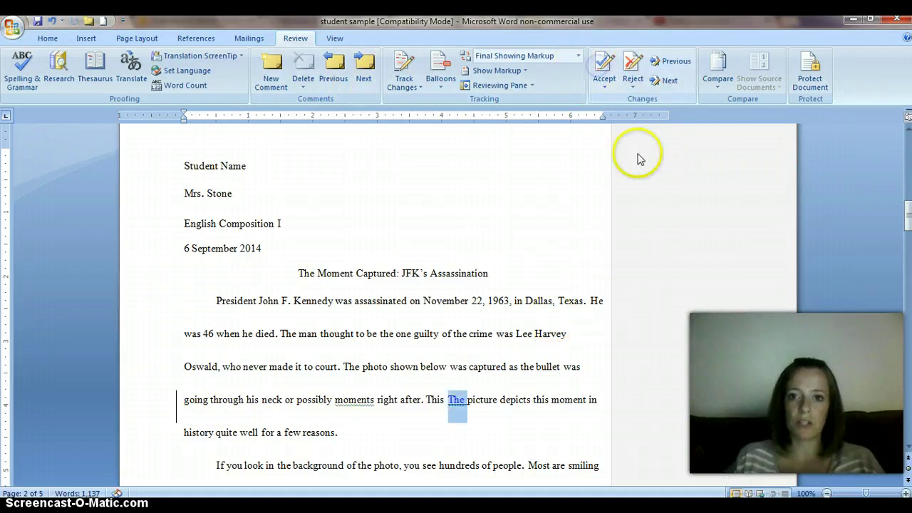
left_click(606, 87)
left_click(632, 146)
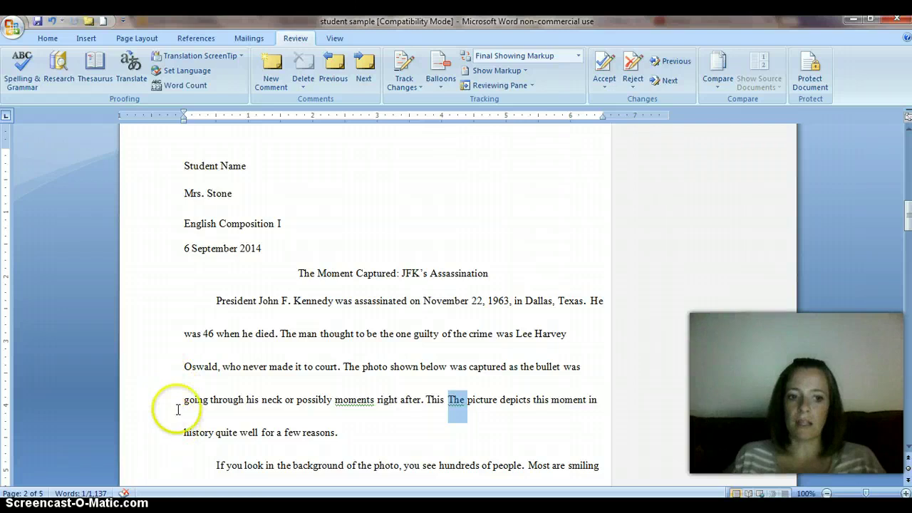
left_click(444, 342)
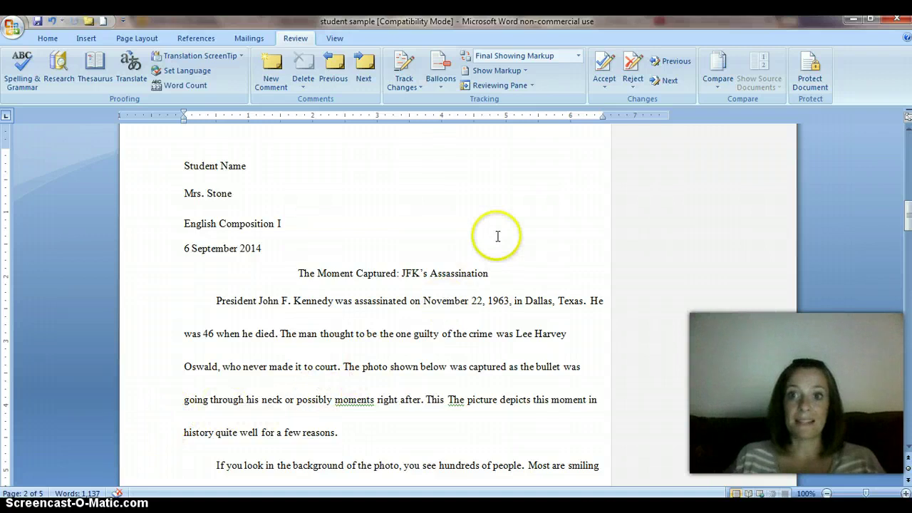
Delete the duplicate 'The' so the sentence reads 'This picture depicts'.
left_click(505, 312)
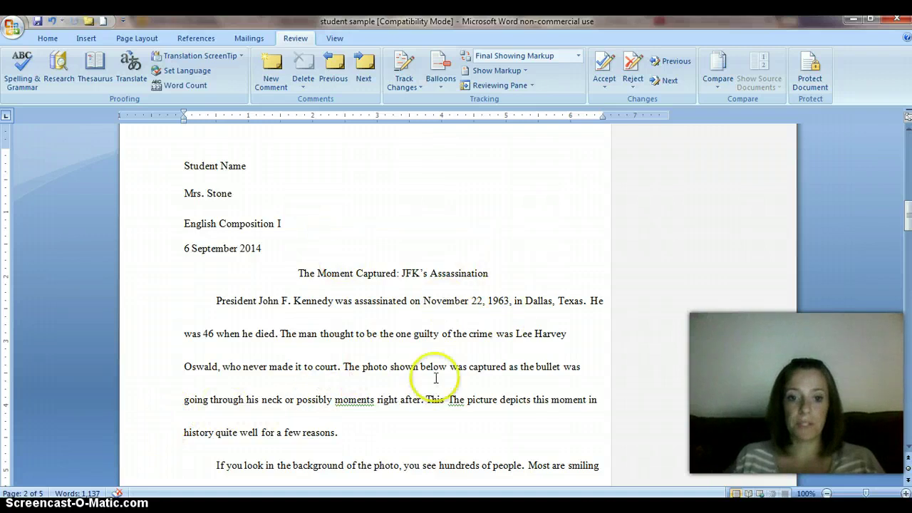
double_click(456, 403)
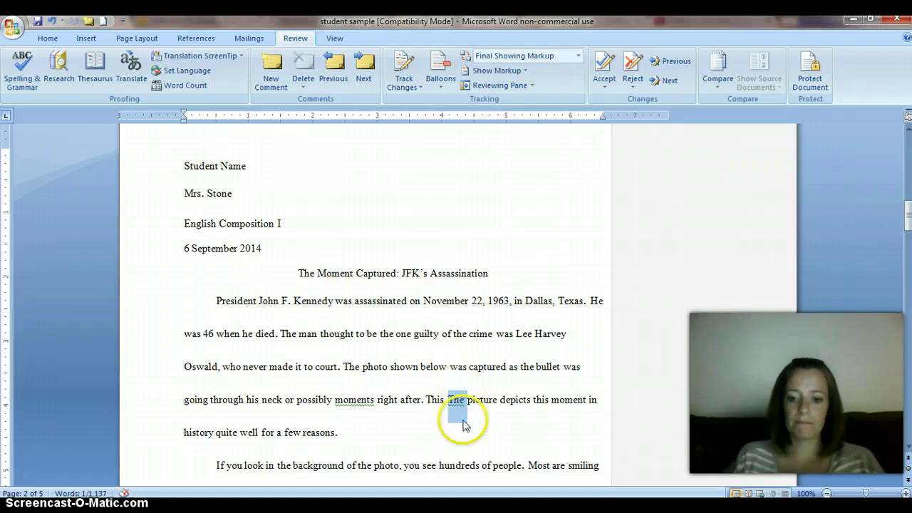
key("Delete")
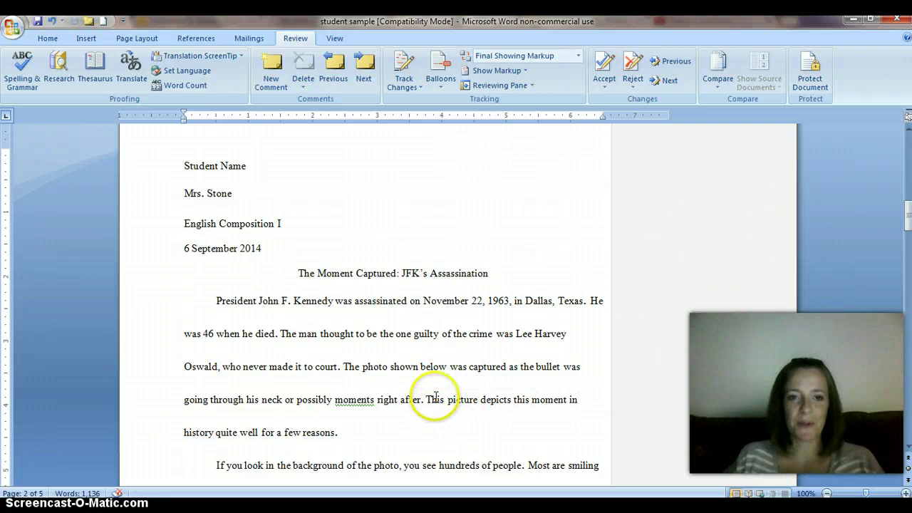
left_click(428, 332)
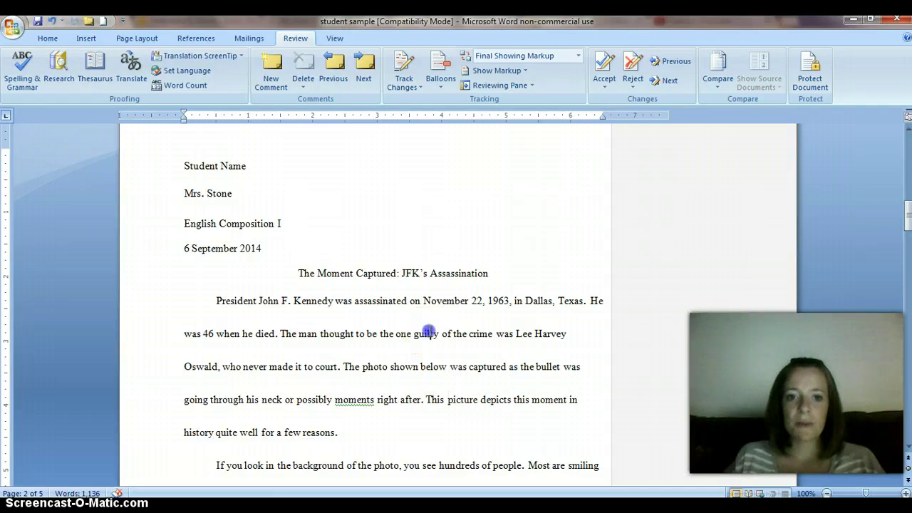